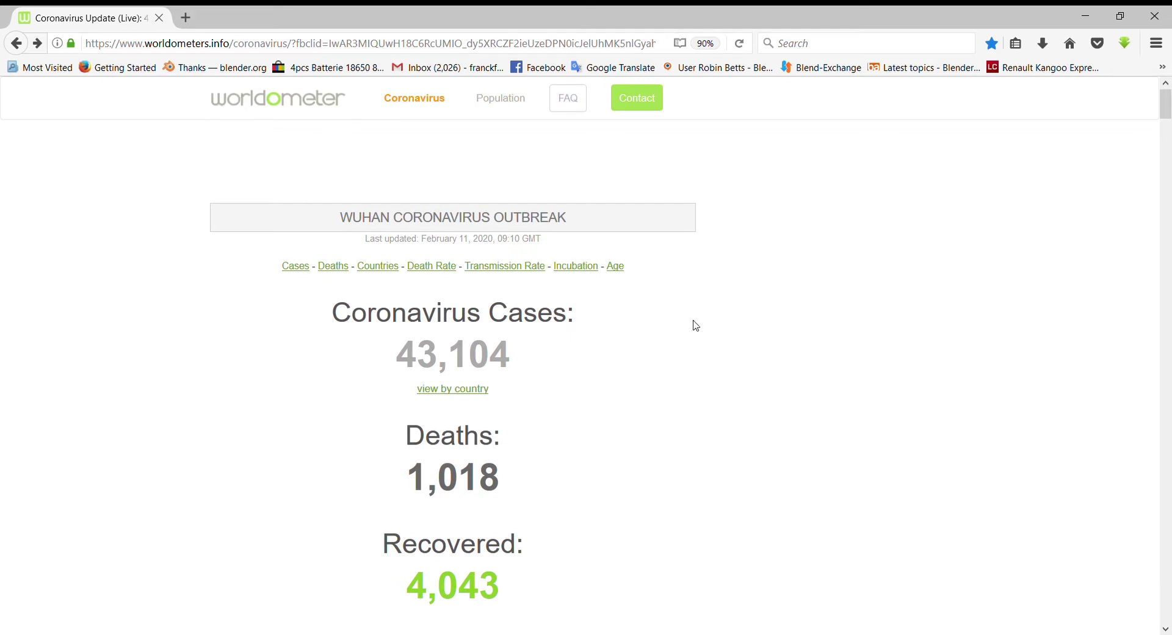
{"action": "scroll", "coordinate": [684, 371], "scroll_direction": "down", "scroll_amount": 3}
{"action": "scroll", "coordinate": [684, 371], "scroll_direction": "down", "scroll_amount": 5}
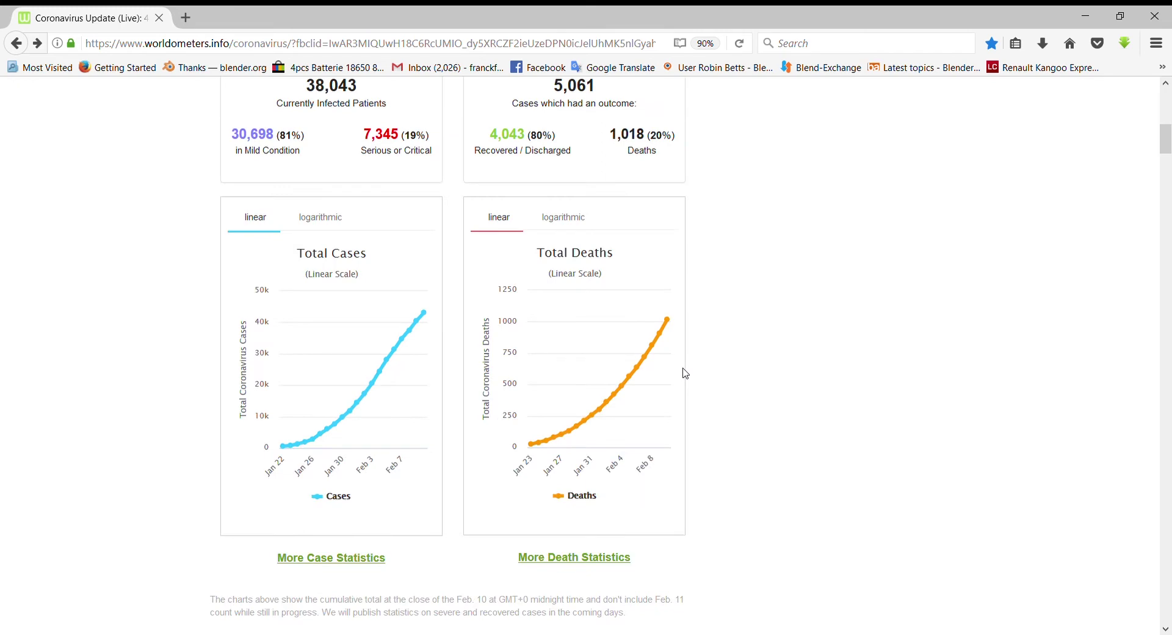
{"action": "scroll", "coordinate": [687, 373], "scroll_direction": "up", "scroll_amount": 4}
{"action": "scroll", "coordinate": [706, 346], "scroll_direction": "down", "scroll_amount": 1}
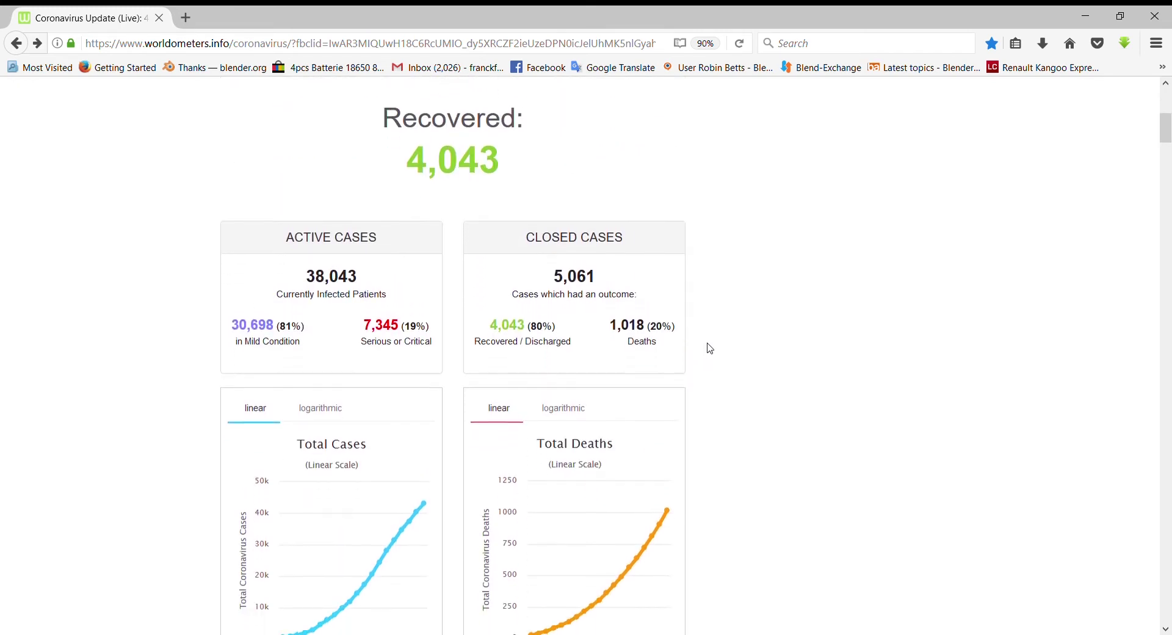
{"action": "scroll", "coordinate": [757, 399], "scroll_direction": "down", "scroll_amount": 2}
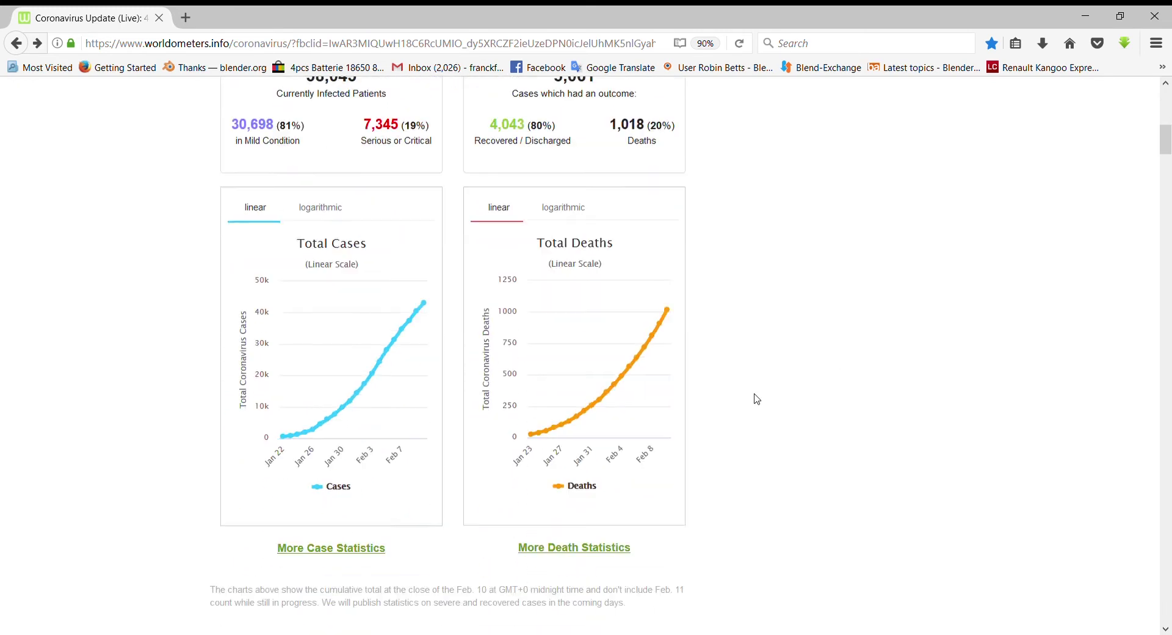
{"action": "scroll", "coordinate": [756, 400], "scroll_direction": "down", "scroll_amount": 5}
{"action": "scroll", "coordinate": [757, 399], "scroll_direction": "down", "scroll_amount": 4}
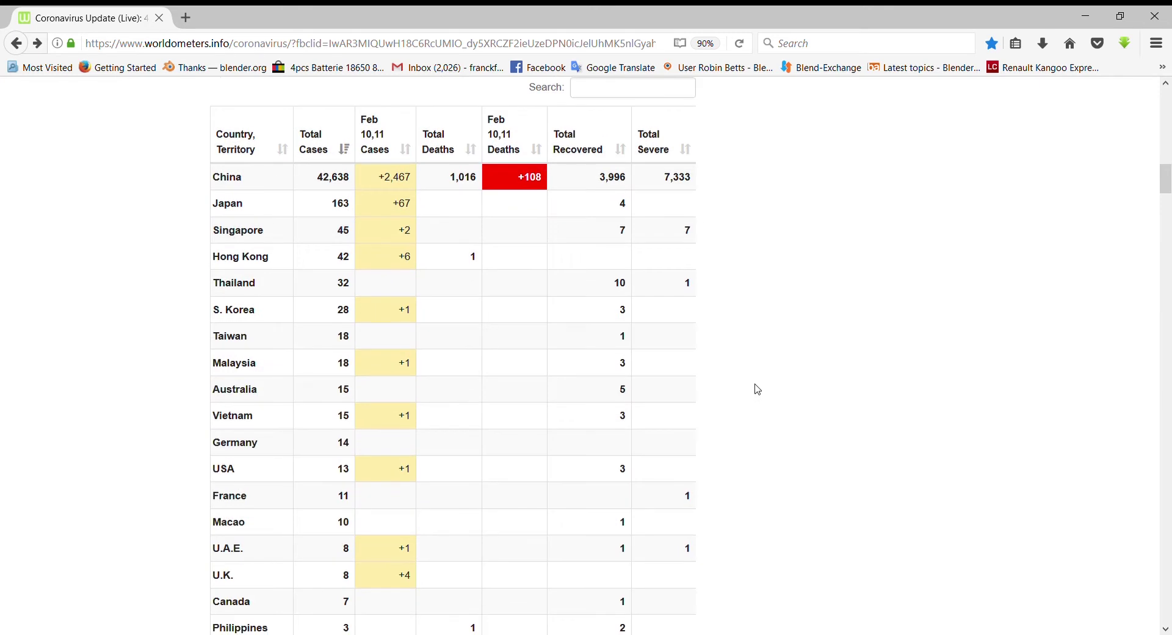
{"action": "scroll", "coordinate": [757, 384], "scroll_direction": "down", "scroll_amount": 1}
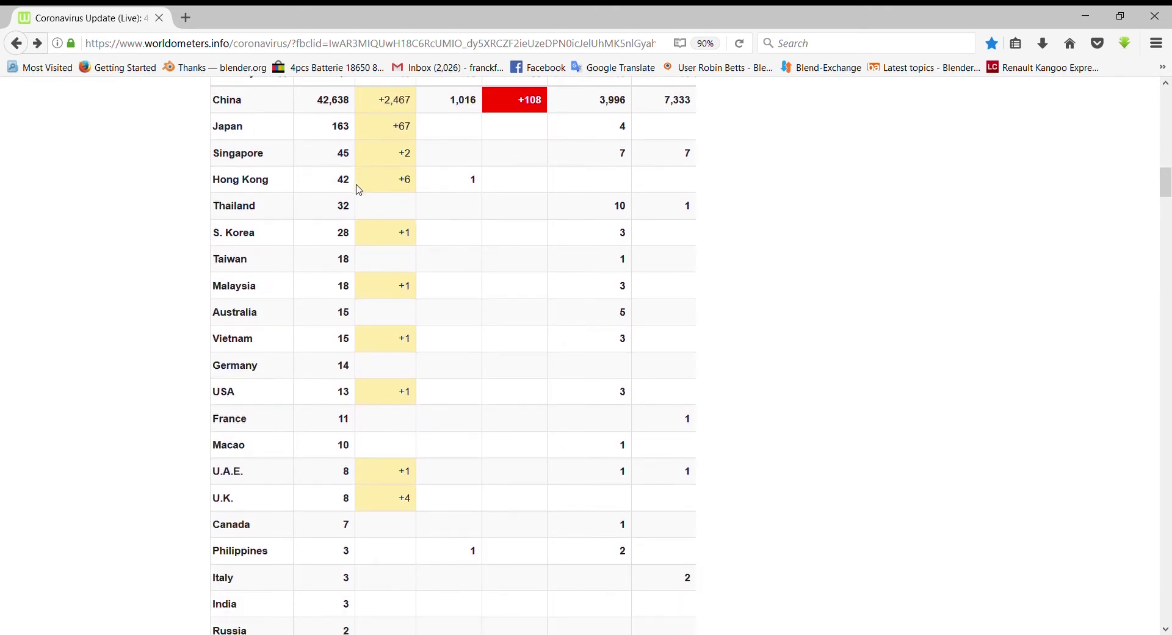
{"action": "scroll", "coordinate": [840, 373], "scroll_direction": "down", "scroll_amount": 5}
{"action": "scroll", "coordinate": [840, 373], "scroll_direction": "down", "scroll_amount": 3}
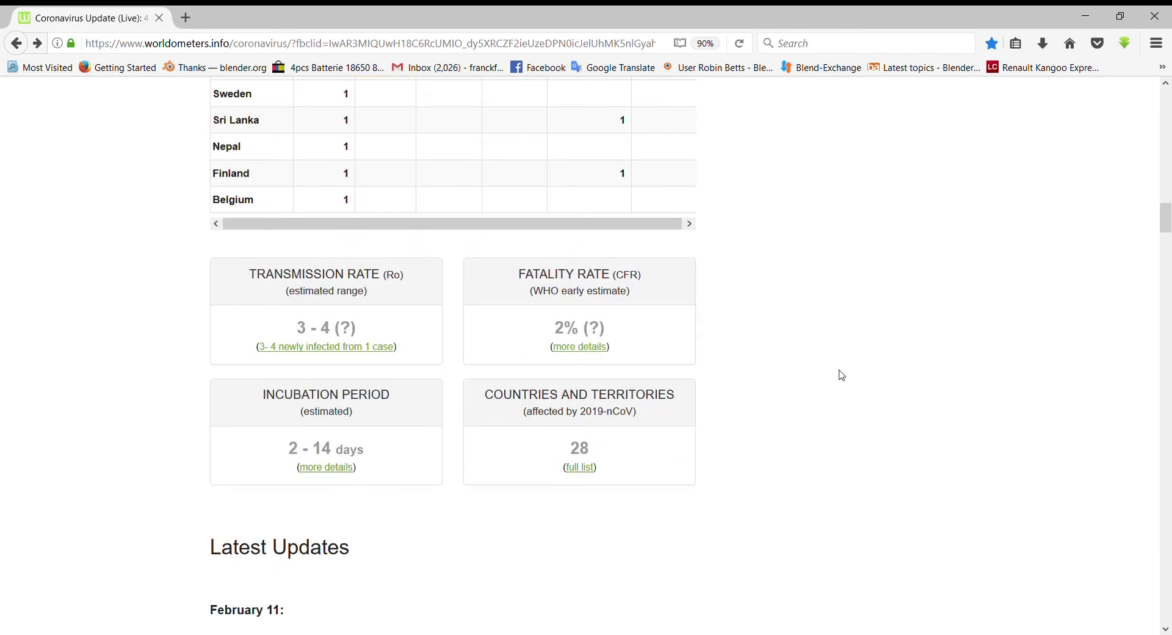
{"action": "scroll", "coordinate": [840, 374], "scroll_direction": "down", "scroll_amount": 4}
{"action": "scroll", "coordinate": [672, 131], "scroll_direction": "up", "scroll_amount": 8}
{"action": "scroll", "coordinate": [672, 130], "scroll_direction": "up", "scroll_amount": 10}
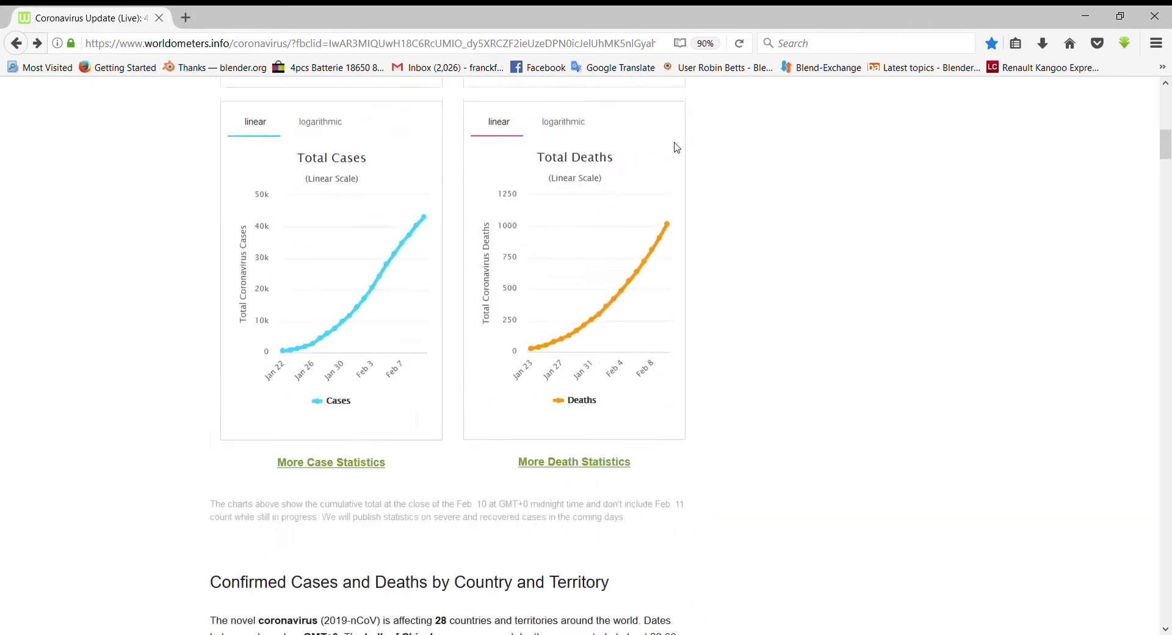
{"action": "scroll", "coordinate": [672, 131], "scroll_direction": "up", "scroll_amount": 10}
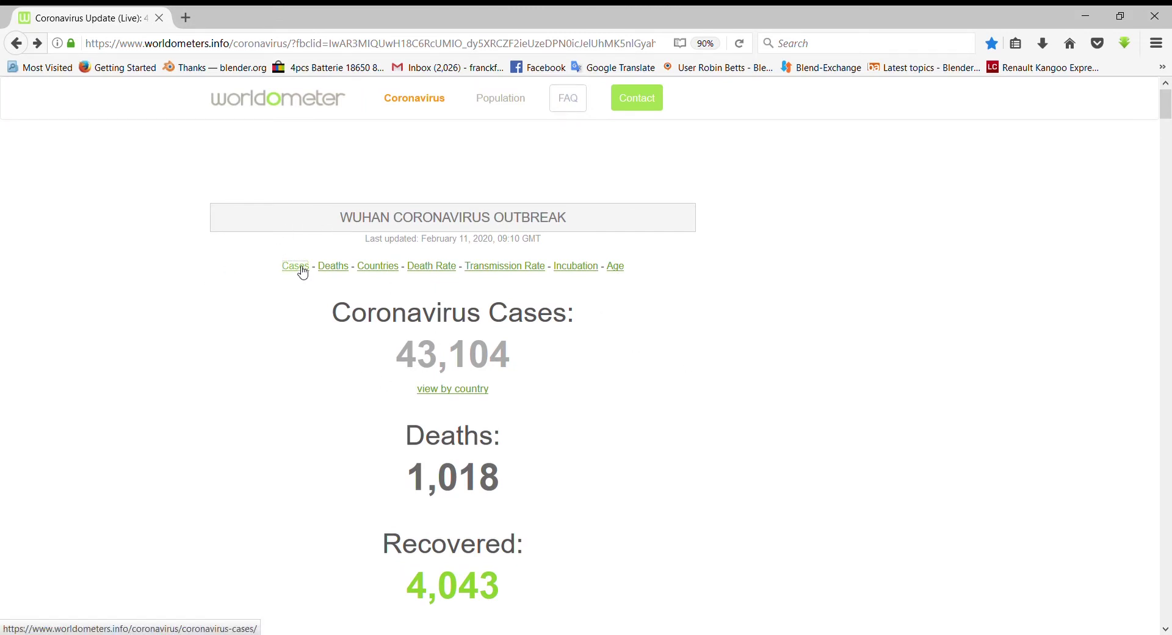
Open Worldometer's Coronavirus Cases page and scroll down to the Total Cases of Novel Coronavirus table
{"action": "left_click", "coordinate": [299, 268]}
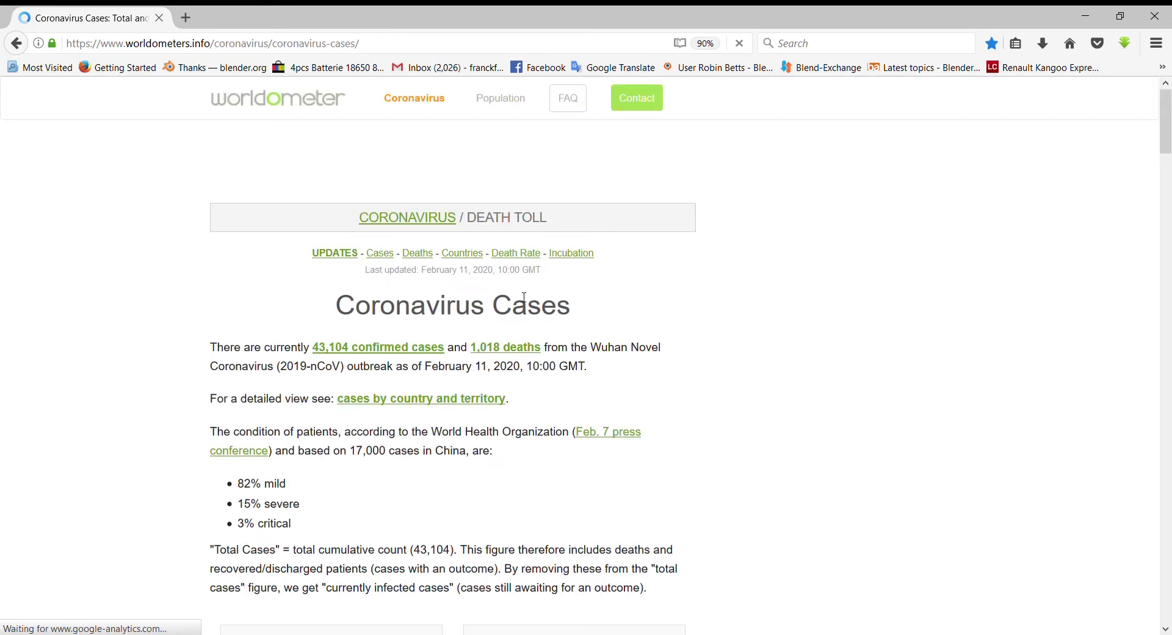
{"action": "scroll", "coordinate": [520, 312], "scroll_direction": "down", "scroll_amount": 6}
{"action": "scroll", "coordinate": [521, 311], "scroll_direction": "down", "scroll_amount": 6}
{"action": "scroll", "coordinate": [496, 300], "scroll_direction": "down", "scroll_amount": 6}
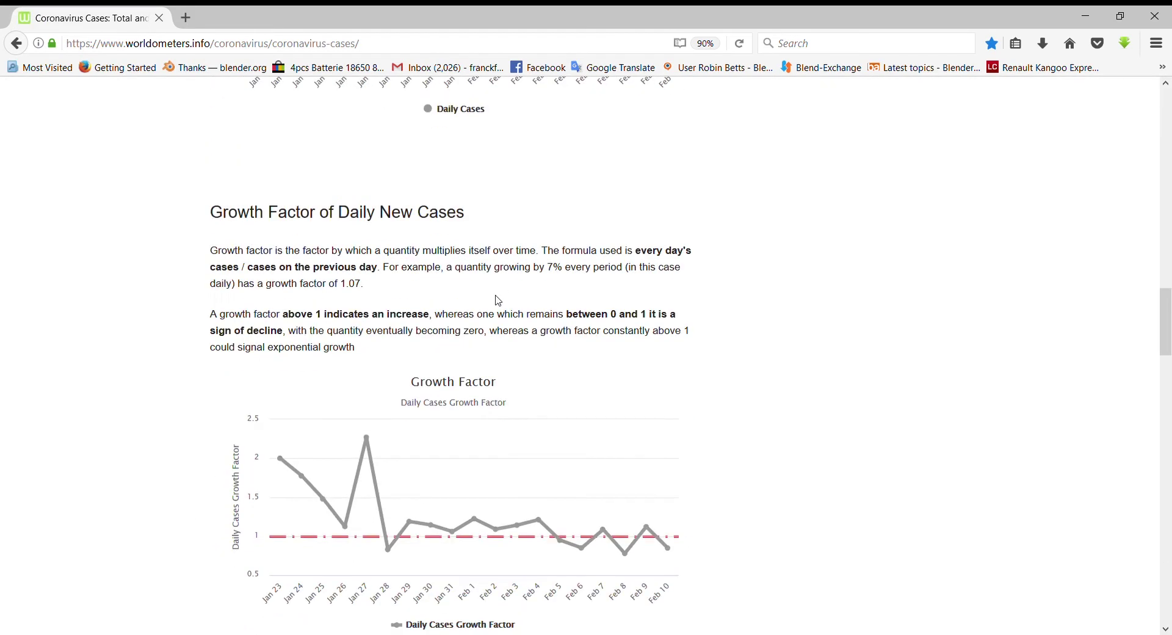
{"action": "scroll", "coordinate": [496, 300], "scroll_direction": "down", "scroll_amount": 6}
{"action": "scroll", "coordinate": [496, 299], "scroll_direction": "down", "scroll_amount": 6}
{"action": "scroll", "coordinate": [497, 299], "scroll_direction": "down", "scroll_amount": 2}
{"action": "scroll", "coordinate": [496, 299], "scroll_direction": "up", "scroll_amount": 4}
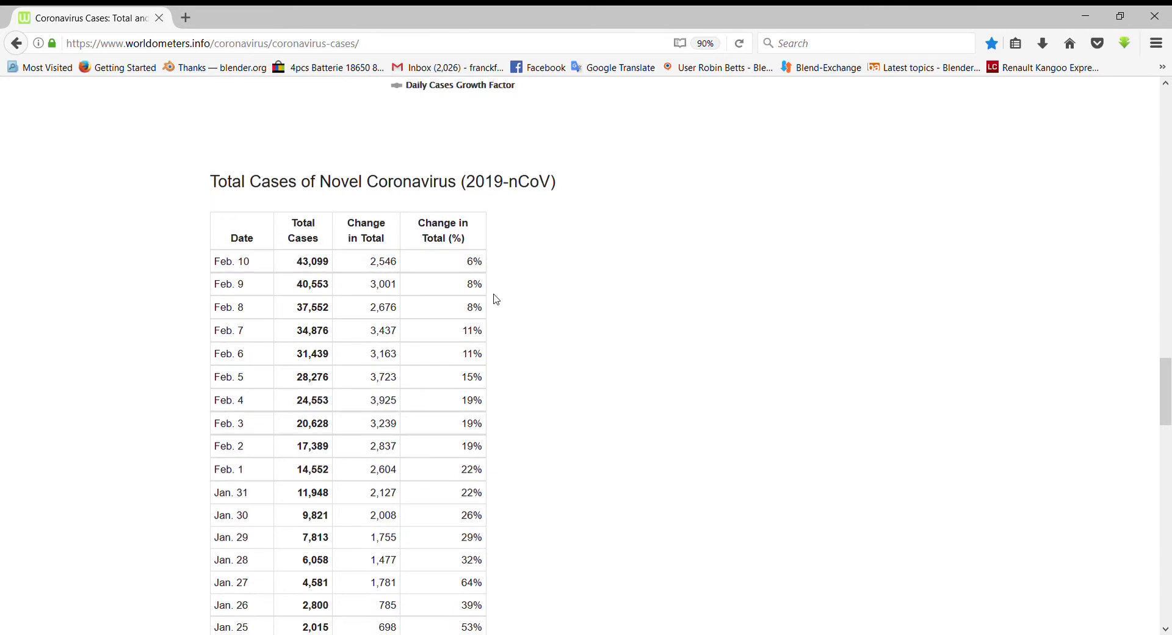
{"action": "scroll", "coordinate": [497, 299], "scroll_direction": "down", "scroll_amount": 2}
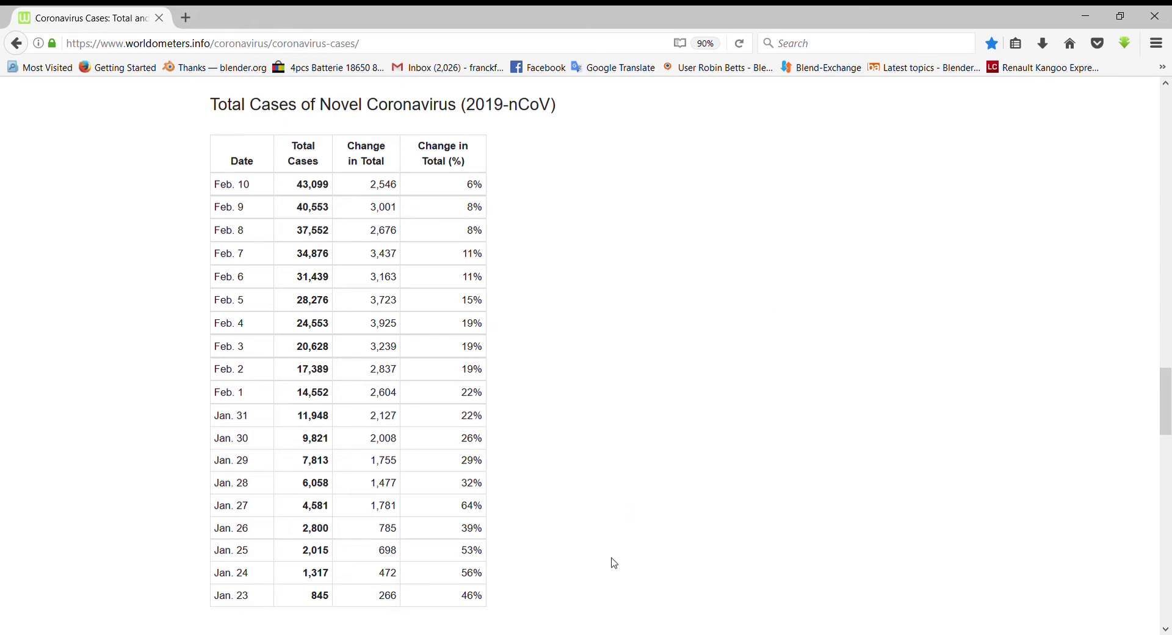
{"action": "scroll", "coordinate": [614, 562], "scroll_direction": "down", "scroll_amount": 2}
Scroll back up the Worldometer cases table before leaving Firefox
{"action": "scroll", "coordinate": [614, 562], "scroll_direction": "up", "scroll_amount": 2}
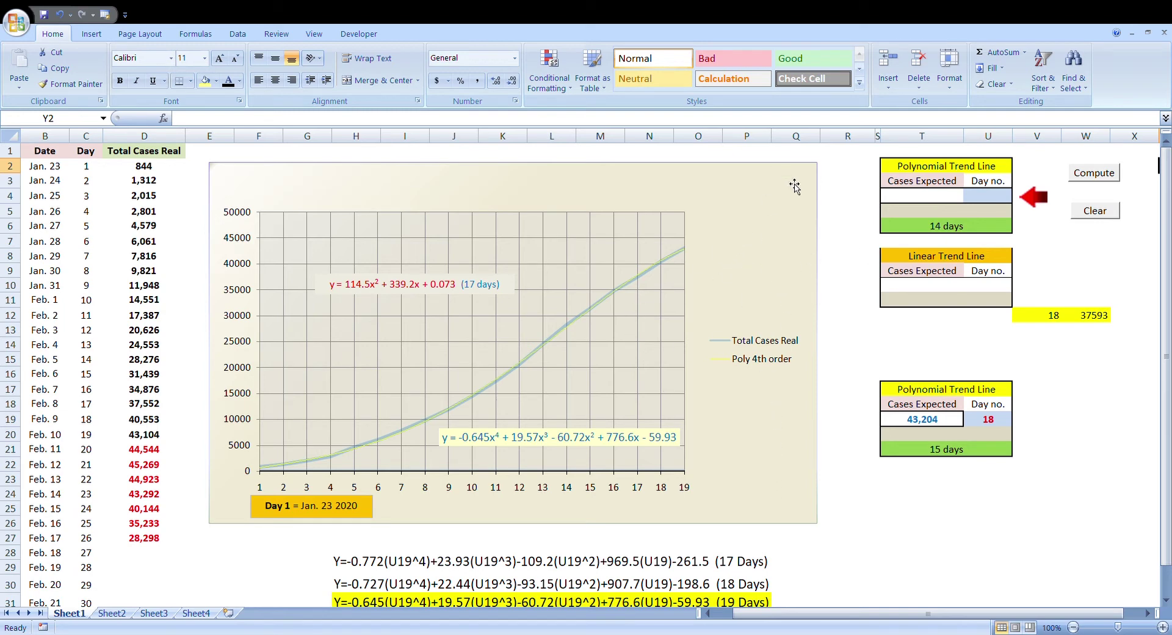
{"action": "left_click", "coordinate": [1036, 522]}
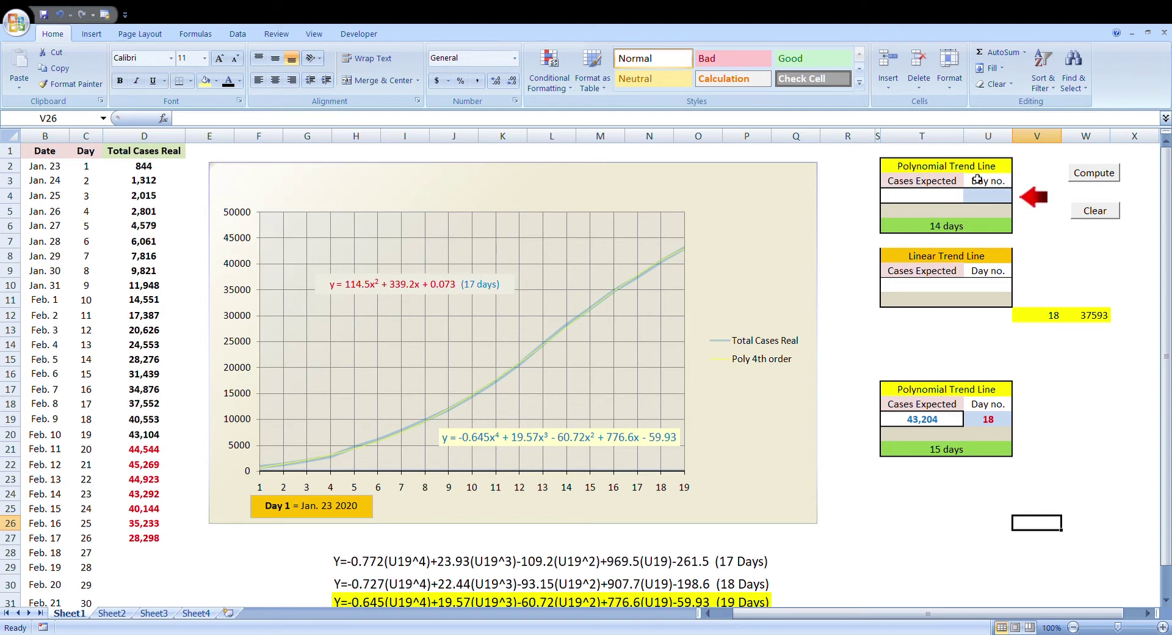
{"action": "left_click", "coordinate": [993, 203]}
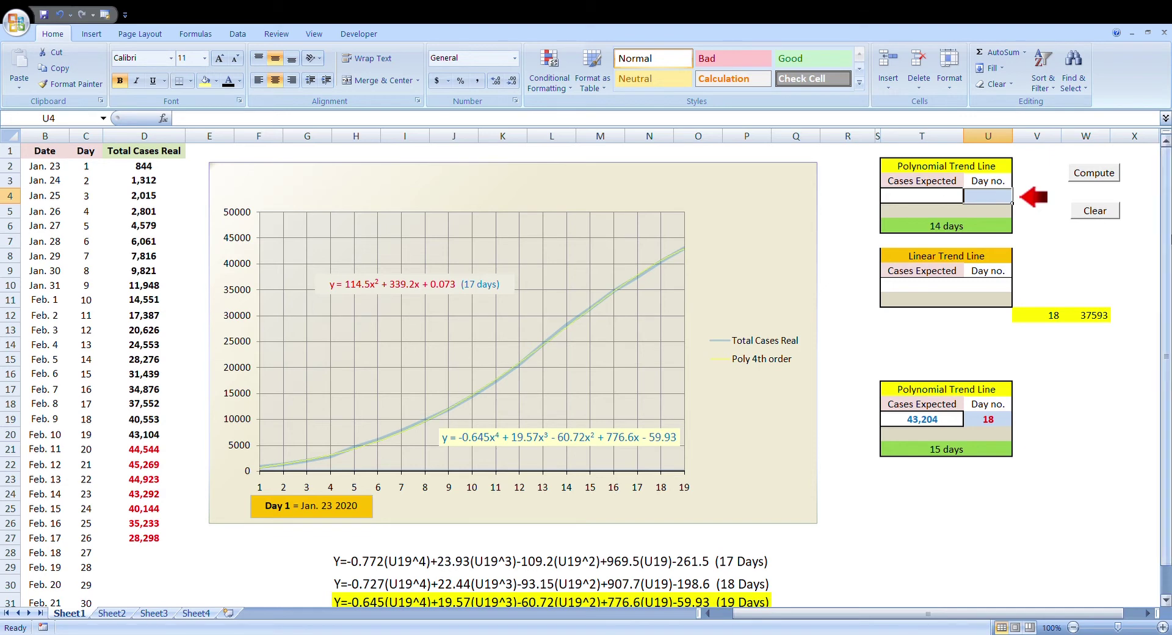
Try day numbers 4 and 12 in the polynomial trend line to compute expected cases
{"action": "type", "text": "4"}
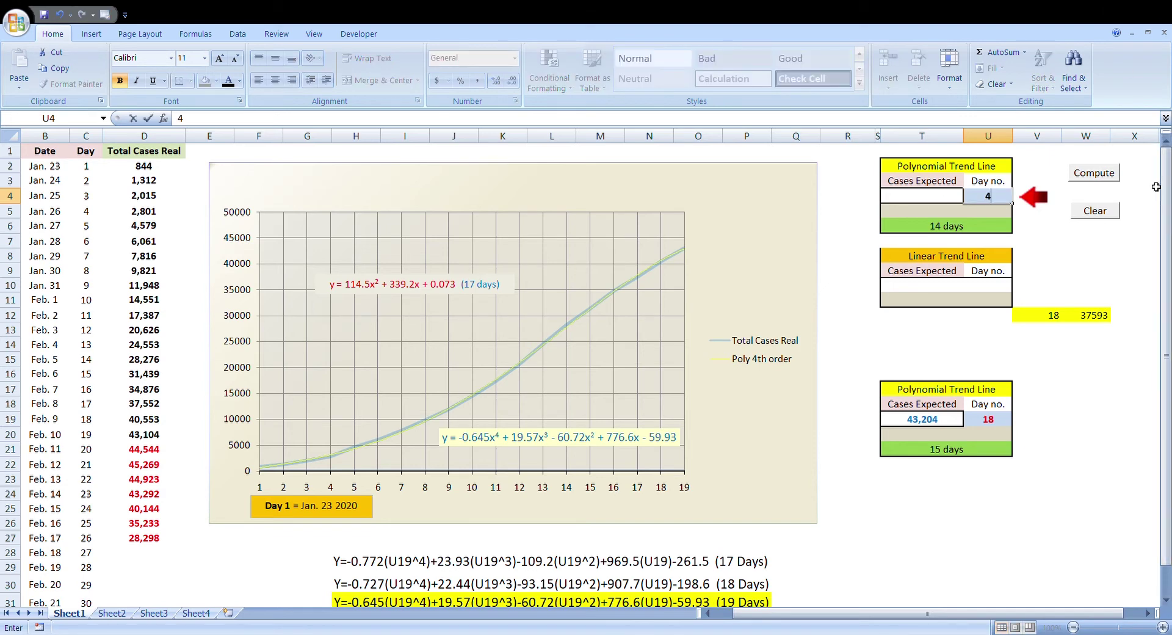
{"action": "left_click", "coordinate": [1131, 180]}
{"action": "left_click", "coordinate": [1094, 173]}
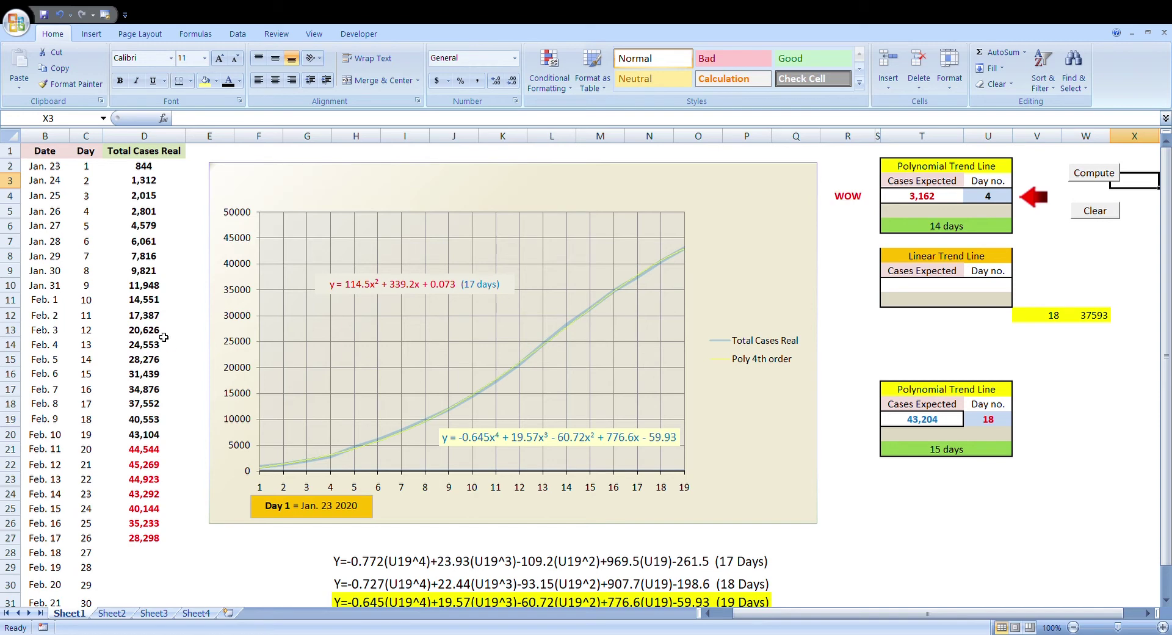
{"action": "left_click", "coordinate": [1007, 201]}
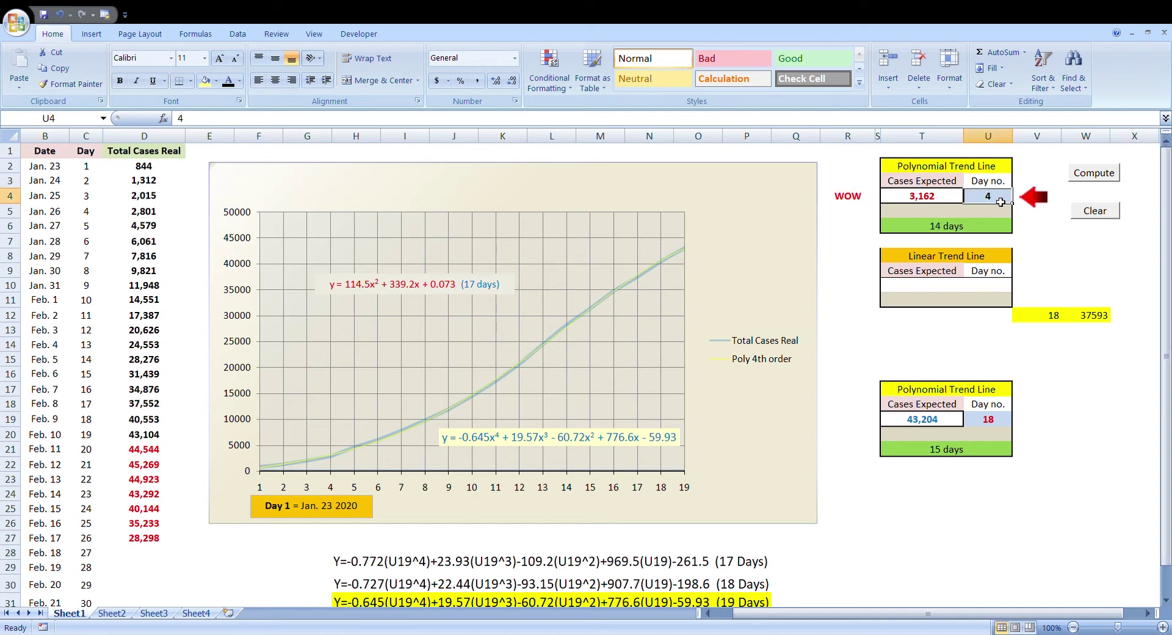
{"action": "type", "text": "12"}
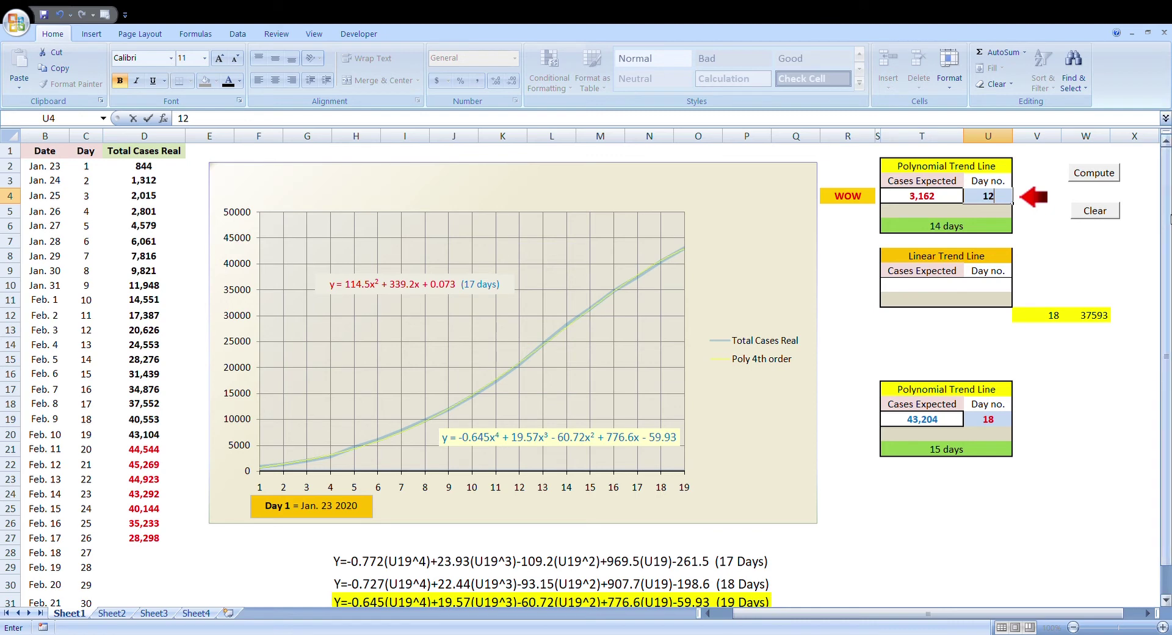
{"action": "left_click", "coordinate": [1142, 181]}
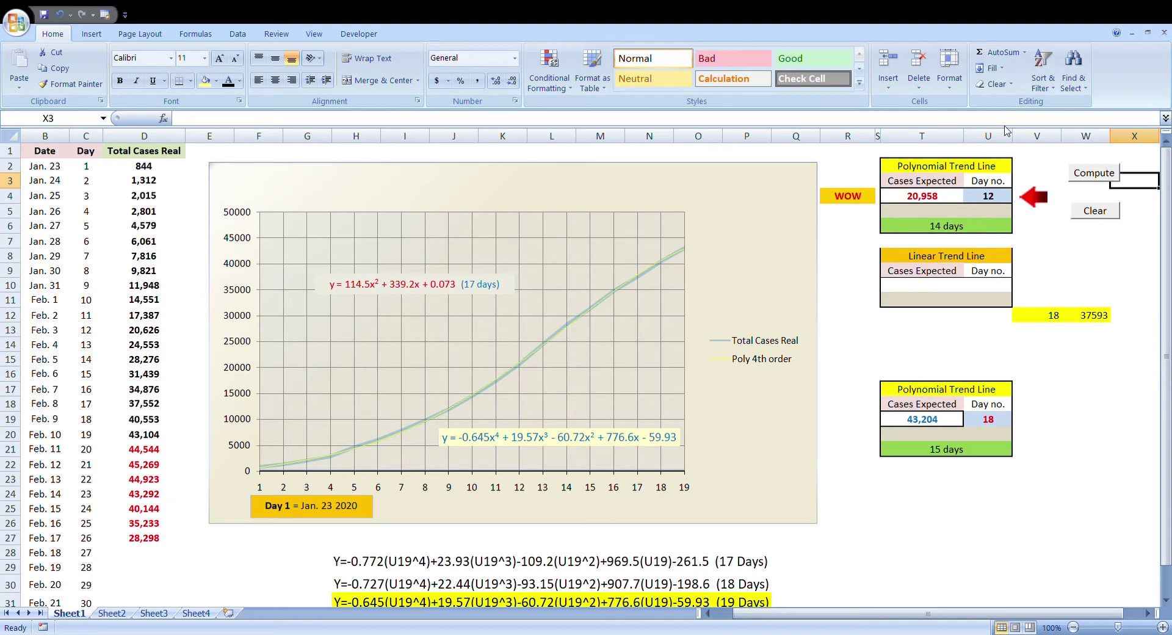
Set the day number in U4 to 18, giving 40,668 expected cases
{"action": "left_click", "coordinate": [995, 200]}
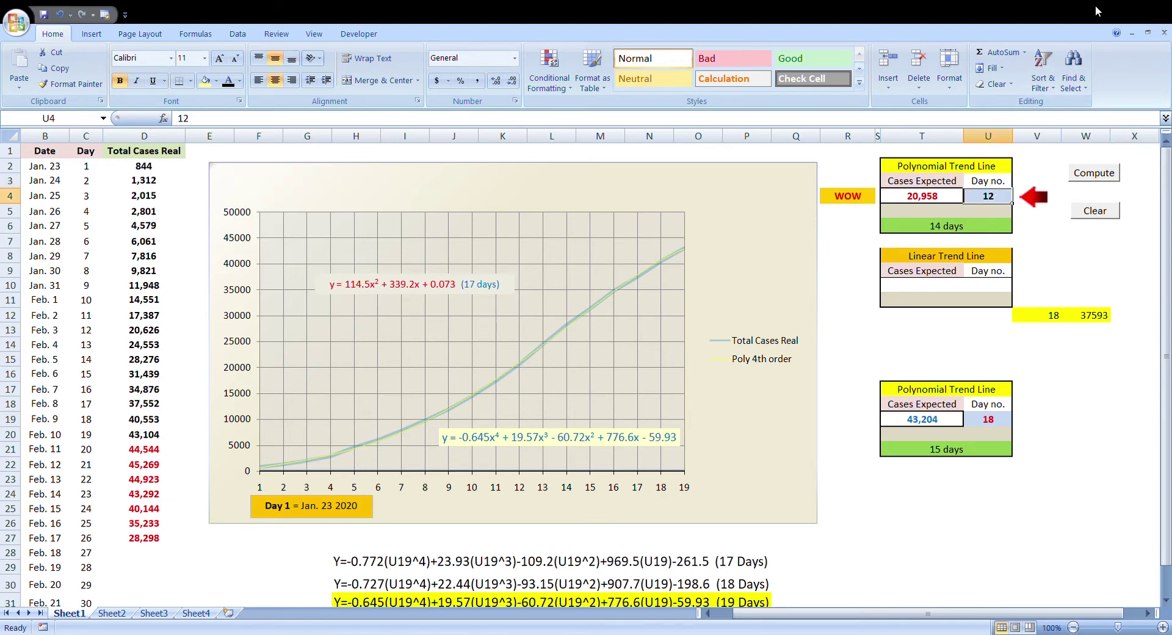
{"action": "type", "text": "18"}
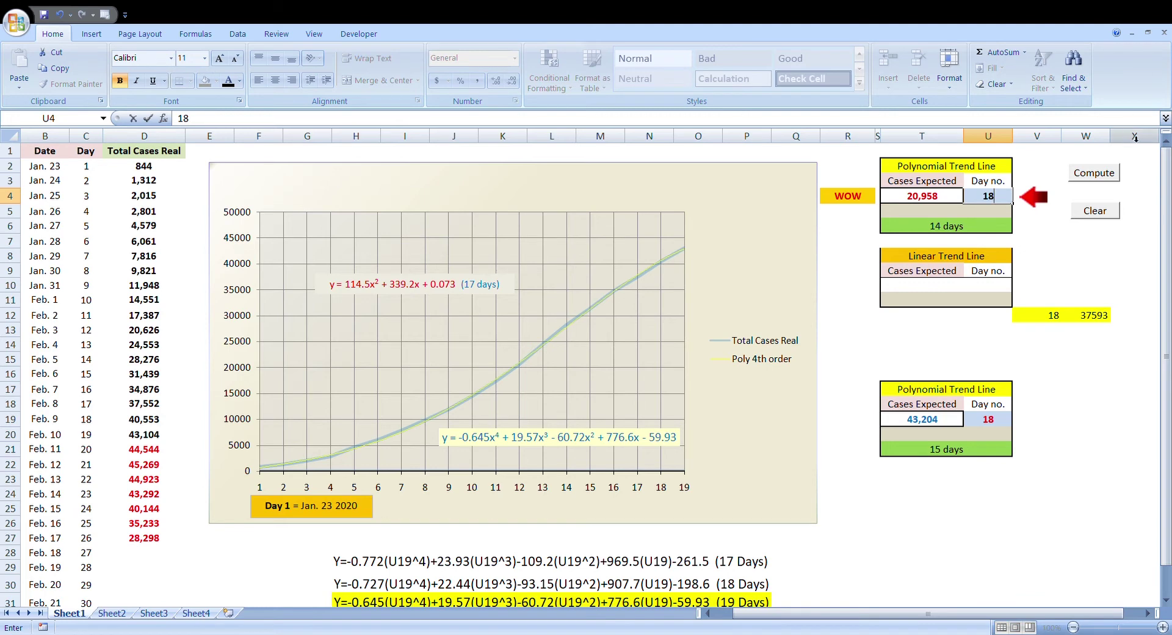
{"action": "left_click", "coordinate": [1151, 174]}
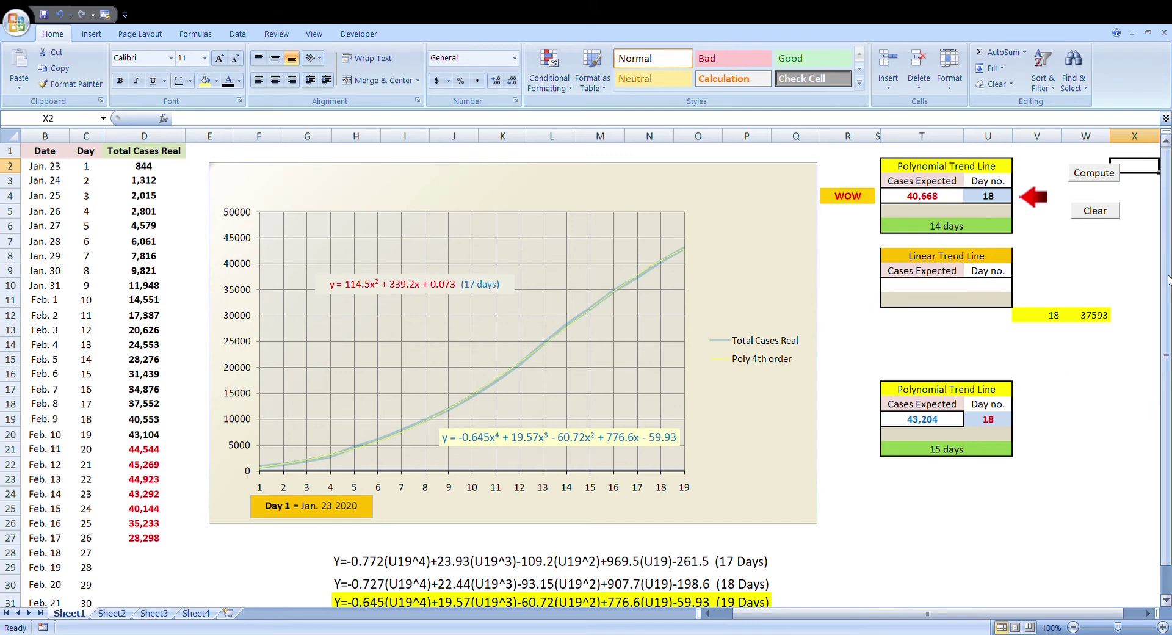
{"action": "mouse_move", "coordinate": [1168, 279]}
{"action": "left_mouse_down"}
{"action": "mouse_move", "coordinate": [1168, 309]}
{"action": "mouse_move", "coordinate": [1167, 280]}
{"action": "mouse_move", "coordinate": [1167, 294]}
{"action": "left_mouse_up"}
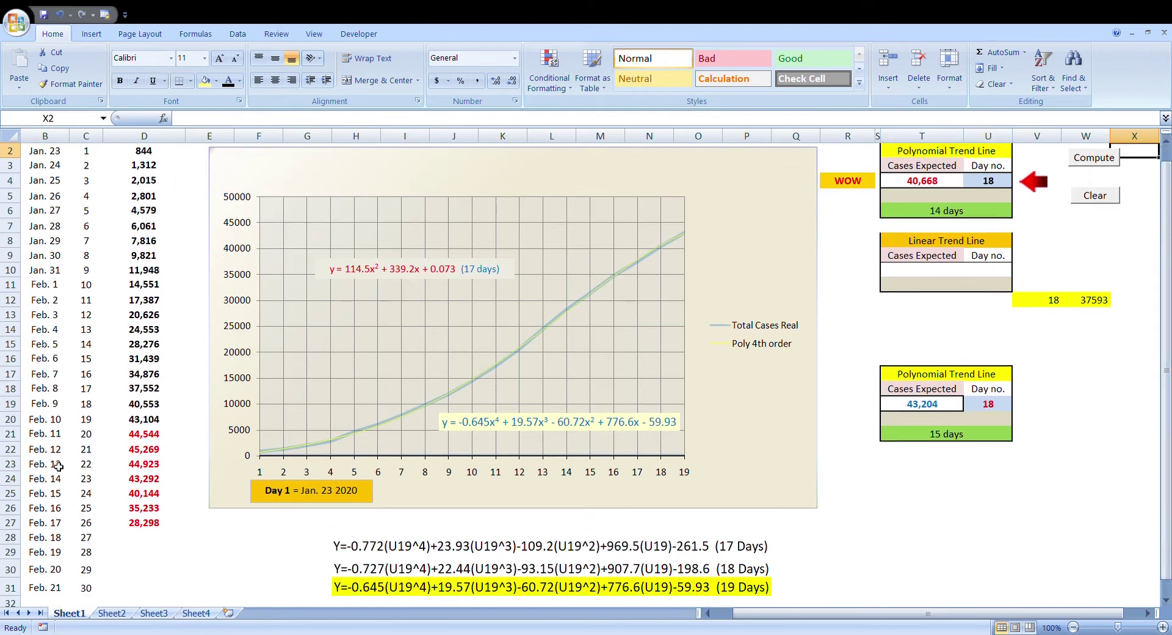
Enter 19 in U4 and recompute, yielding 42,949 expected cases, then review the sheet
{"action": "left_click", "coordinate": [986, 183]}
{"action": "type", "text": "19"}
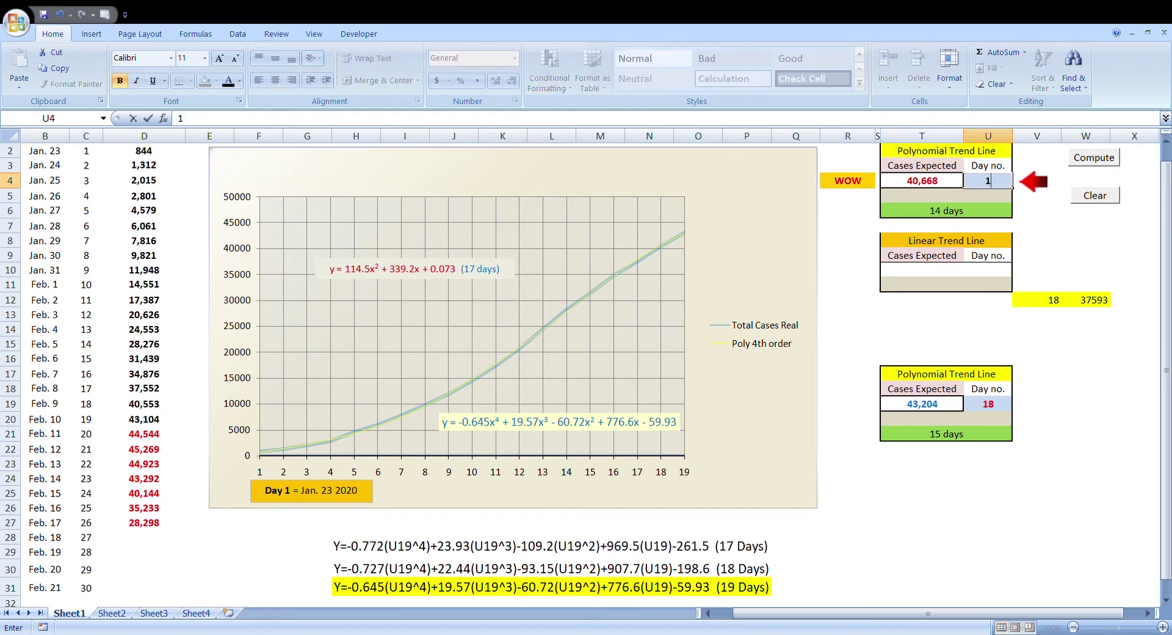
{"action": "left_click", "coordinate": [1134, 165]}
{"action": "left_click", "coordinate": [1094, 160]}
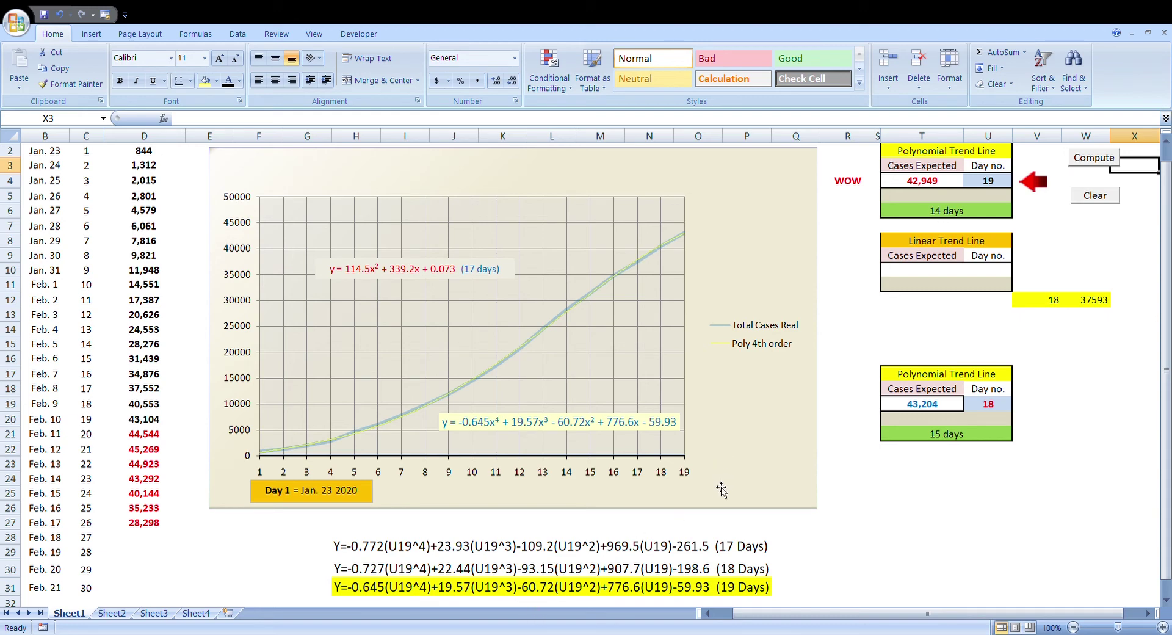
{"action": "scroll", "coordinate": [739, 476], "scroll_direction": "down", "scroll_amount": 2}
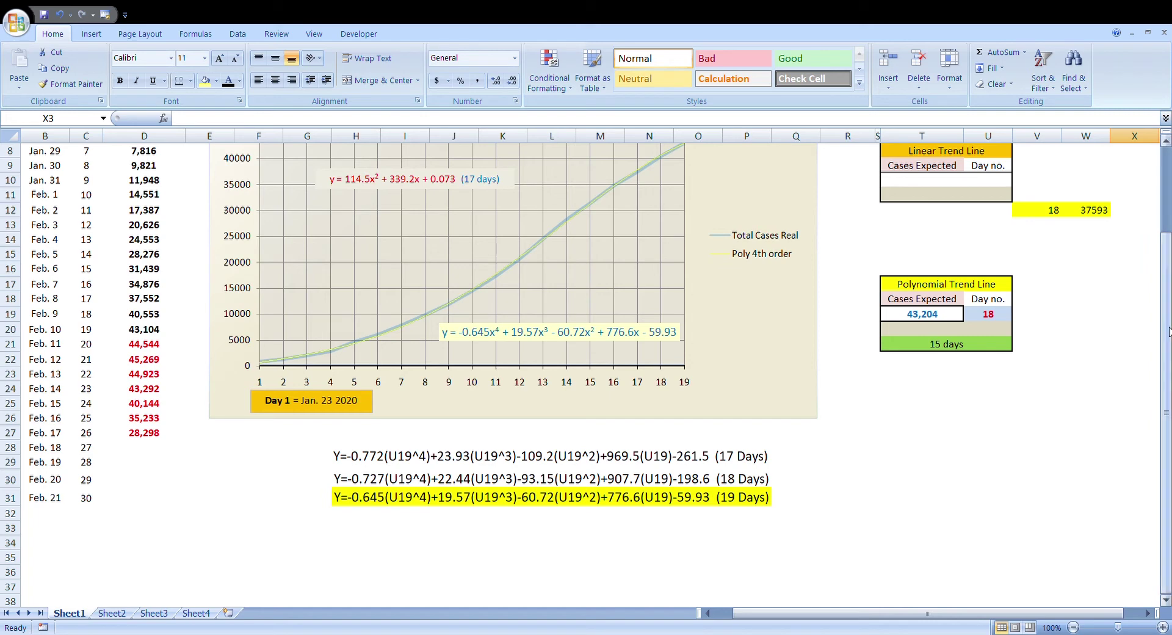
{"action": "scroll", "coordinate": [1165, 340], "scroll_direction": "up", "scroll_amount": 2}
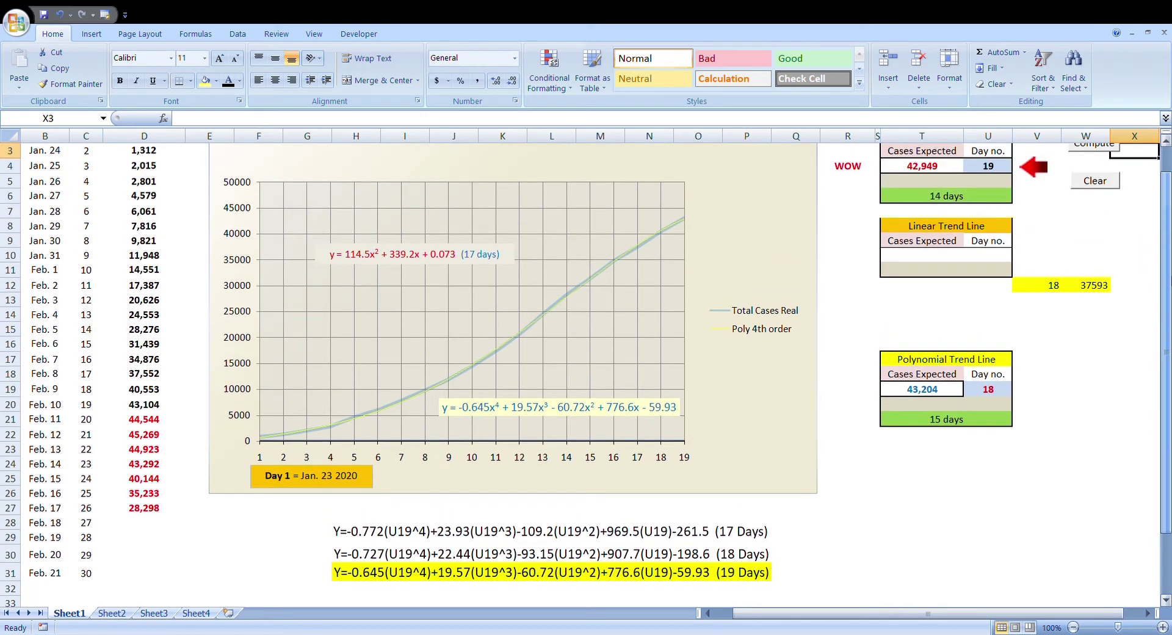
{"action": "scroll", "coordinate": [1166, 341], "scroll_direction": "down", "scroll_amount": 1}
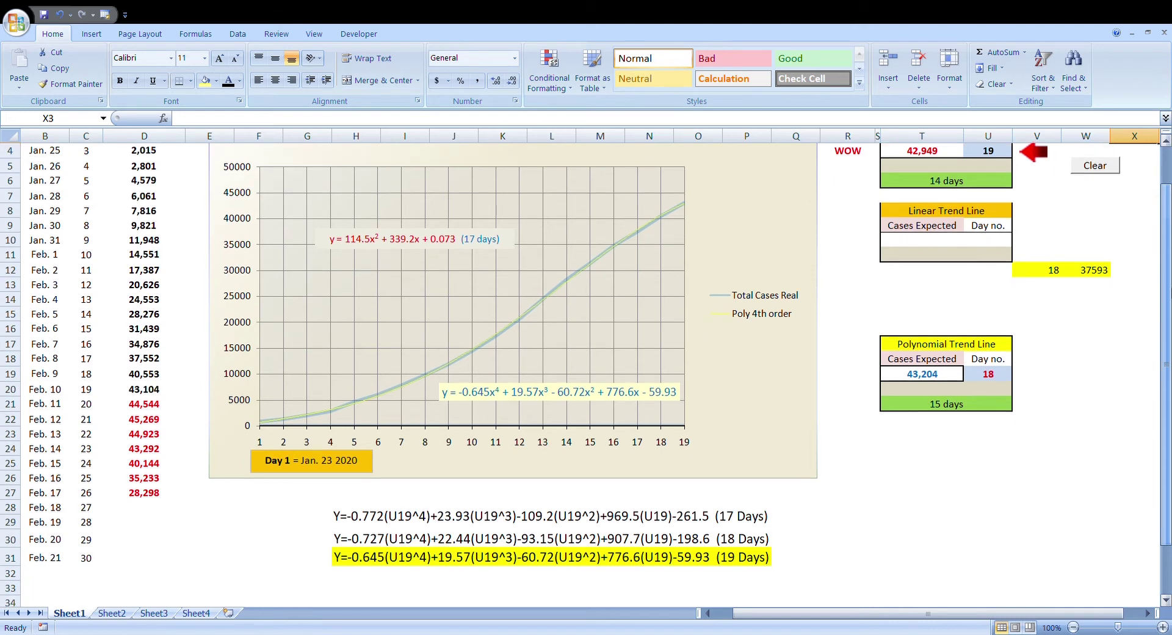
{"action": "scroll", "coordinate": [1166, 341], "scroll_direction": "up", "scroll_amount": 1}
{"action": "scroll", "coordinate": [1166, 341], "scroll_direction": "up", "scroll_amount": 1}
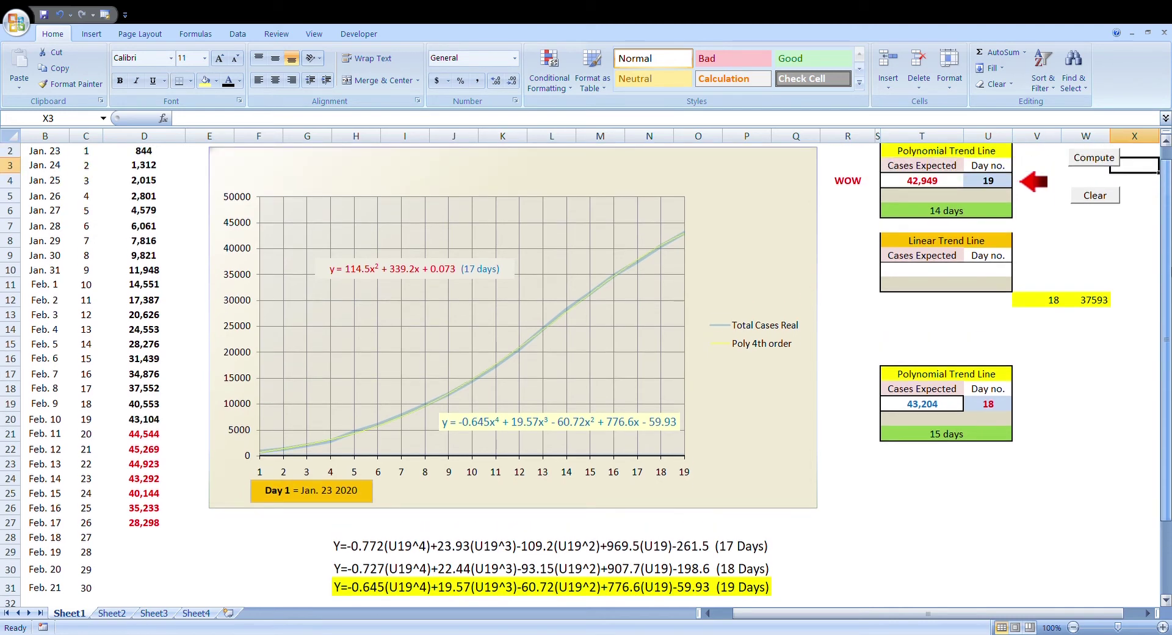
Switch to Sheet4 to view the Poly 4 Model projection chart
{"action": "left_click", "coordinate": [196, 612]}
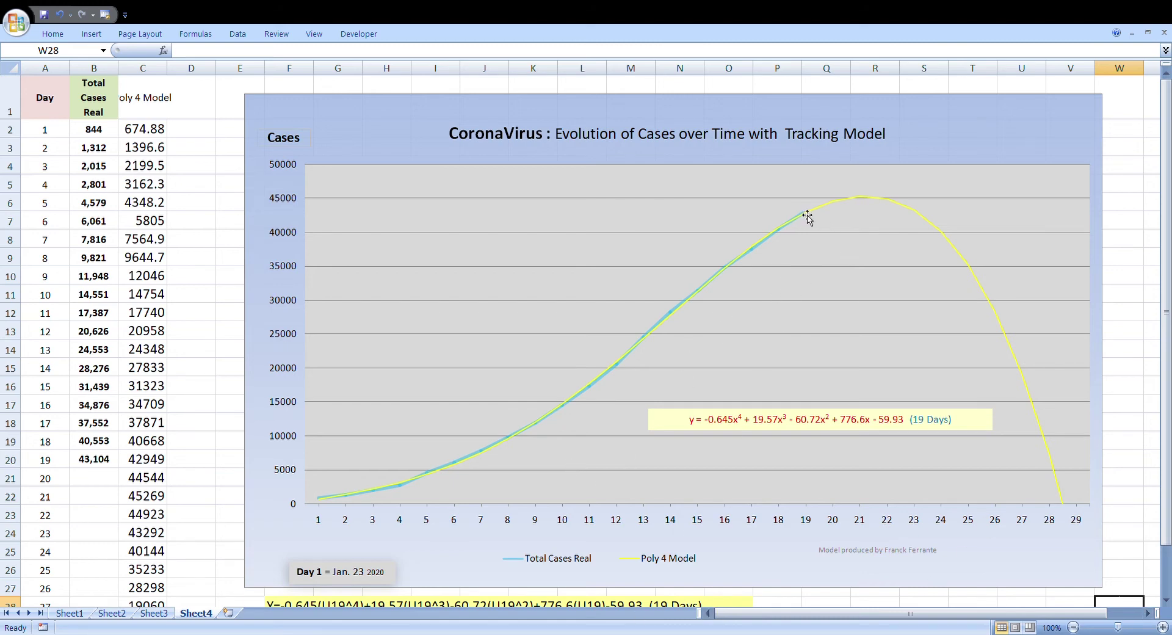
{"action": "left_click", "coordinate": [95, 466]}
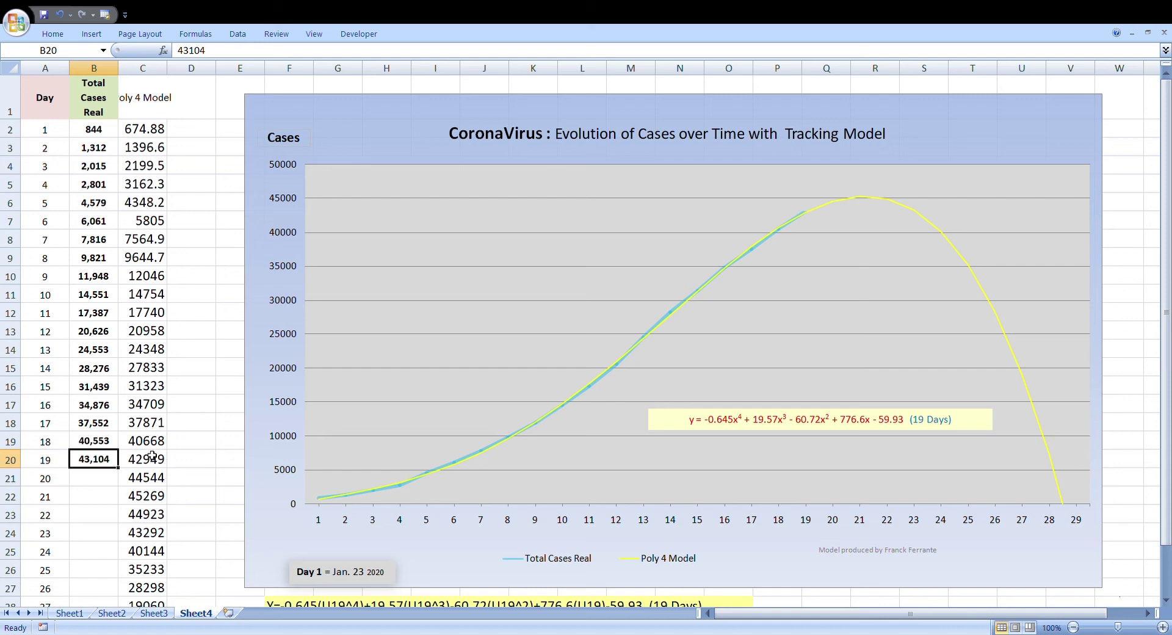
Scroll through the Poly 4 predictions and inspect the polynomial formula in cell C29
{"action": "scroll", "coordinate": [157, 375], "scroll_direction": "down", "scroll_amount": 2}
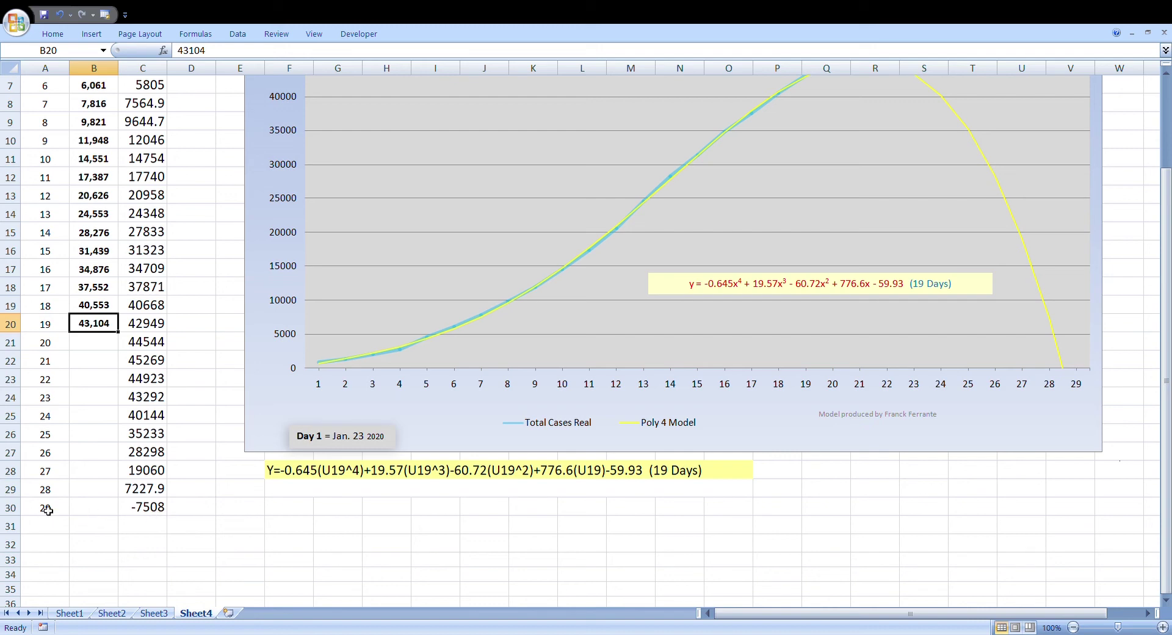
{"action": "left_click", "coordinate": [148, 495]}
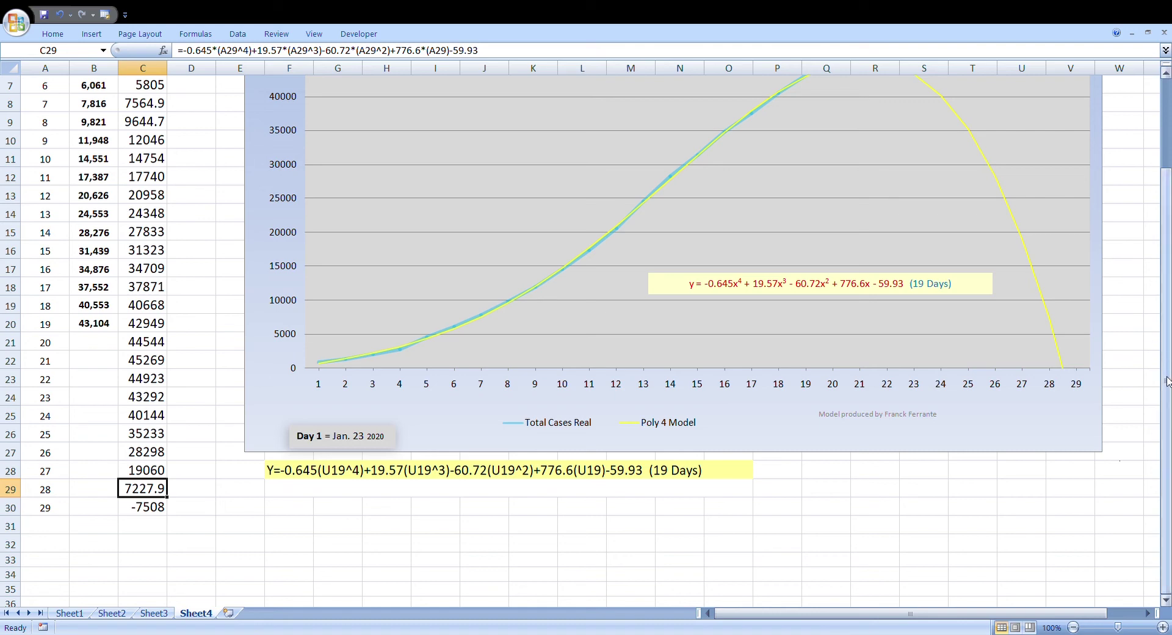
{"action": "scroll", "coordinate": [1167, 381], "scroll_direction": "up", "scroll_amount": 2}
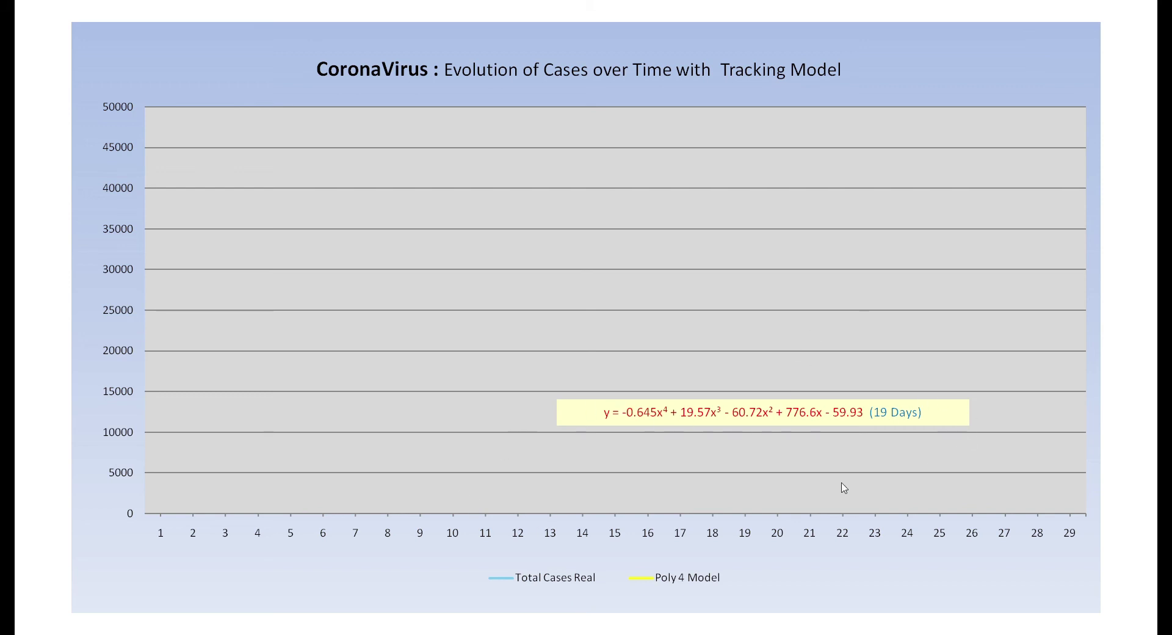
Reveal the blue Total Cases Real line rising to about 43,000 by day 19
{"action": "left_click", "coordinate": [1168, 366]}
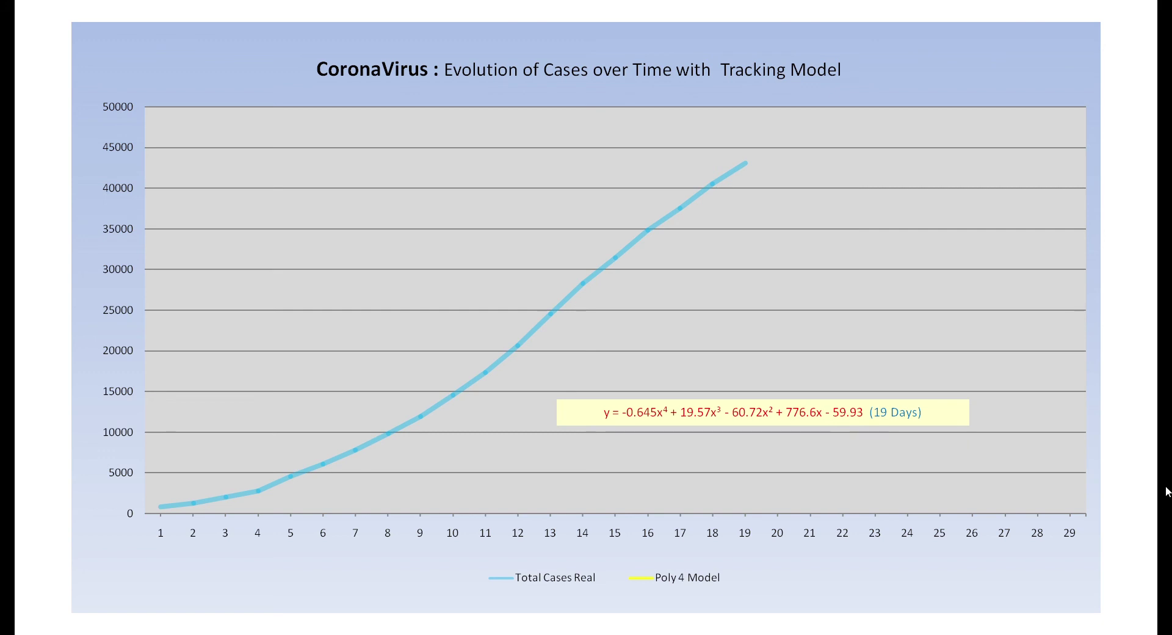
Animate the yellow Poly 4 Model curve tracing the real cases line
{"action": "left_click", "coordinate": [1166, 491]}
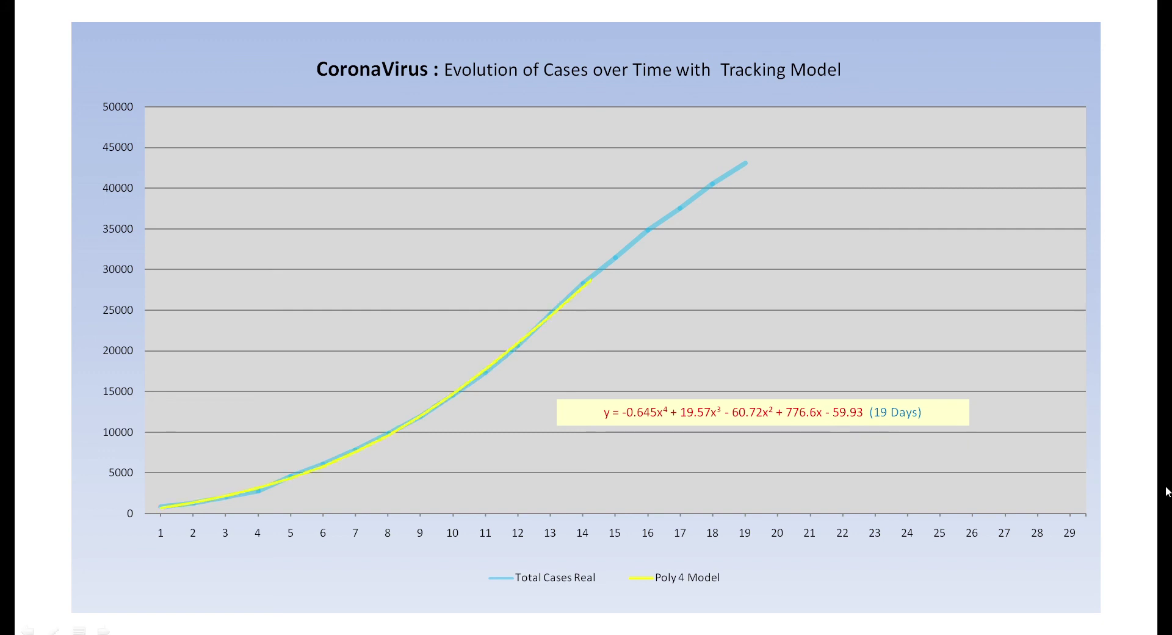